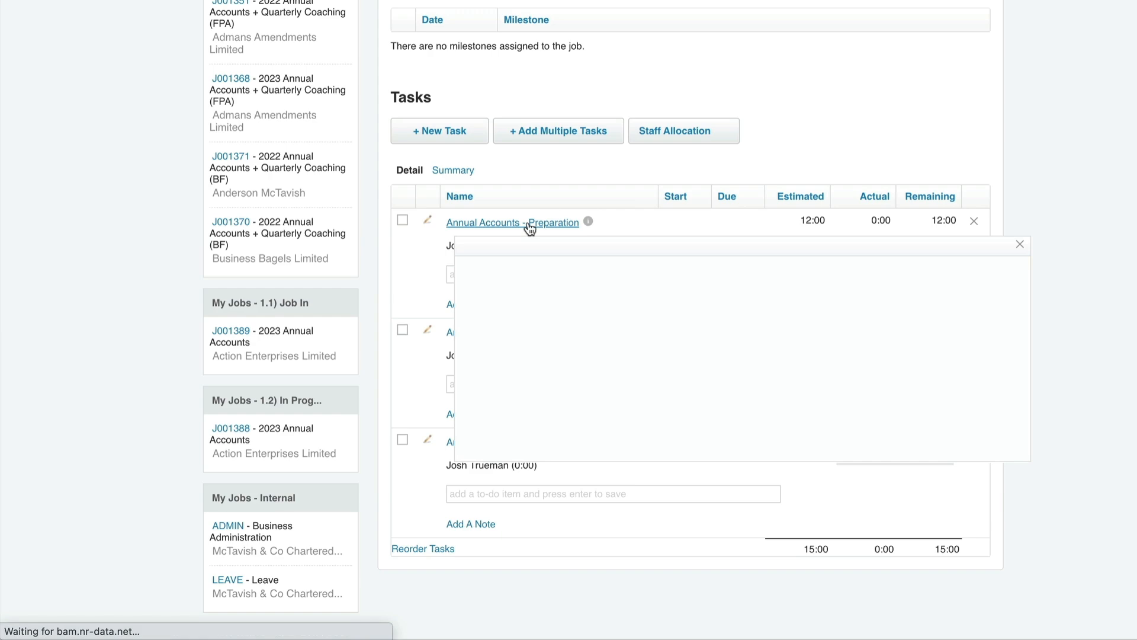
Open the Annual Accounts - Preparation task for editing, check its name and label, and return to the job.
left_click(277, 138)
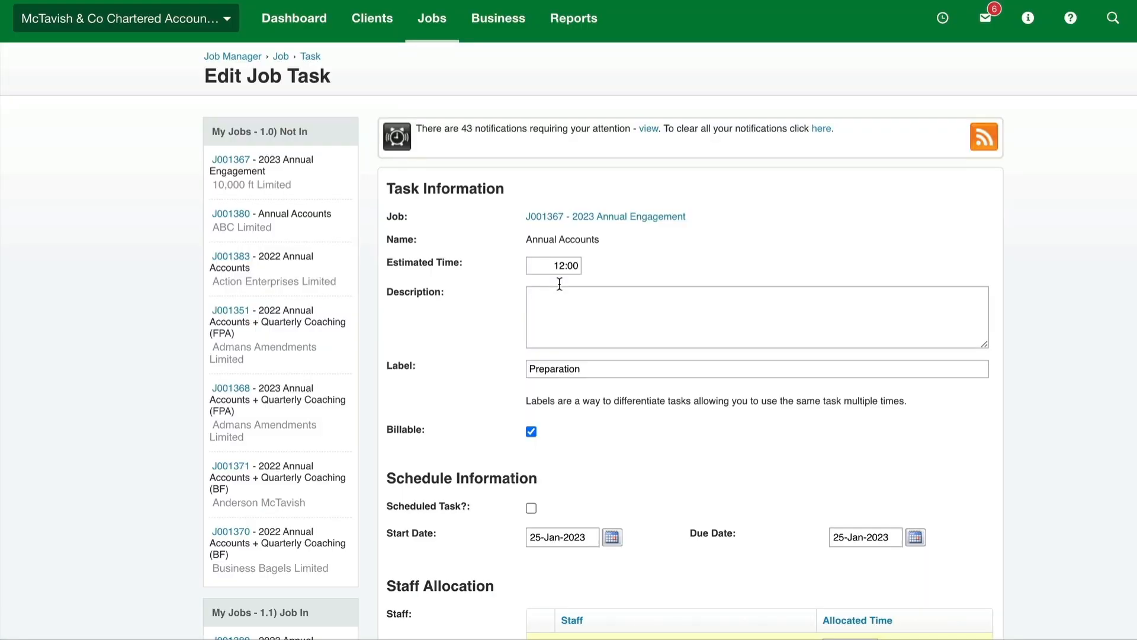
left_click_drag(527, 239, 595, 239)
left_click(617, 249)
left_click_drag(610, 368, 460, 373)
left_click(730, 245)
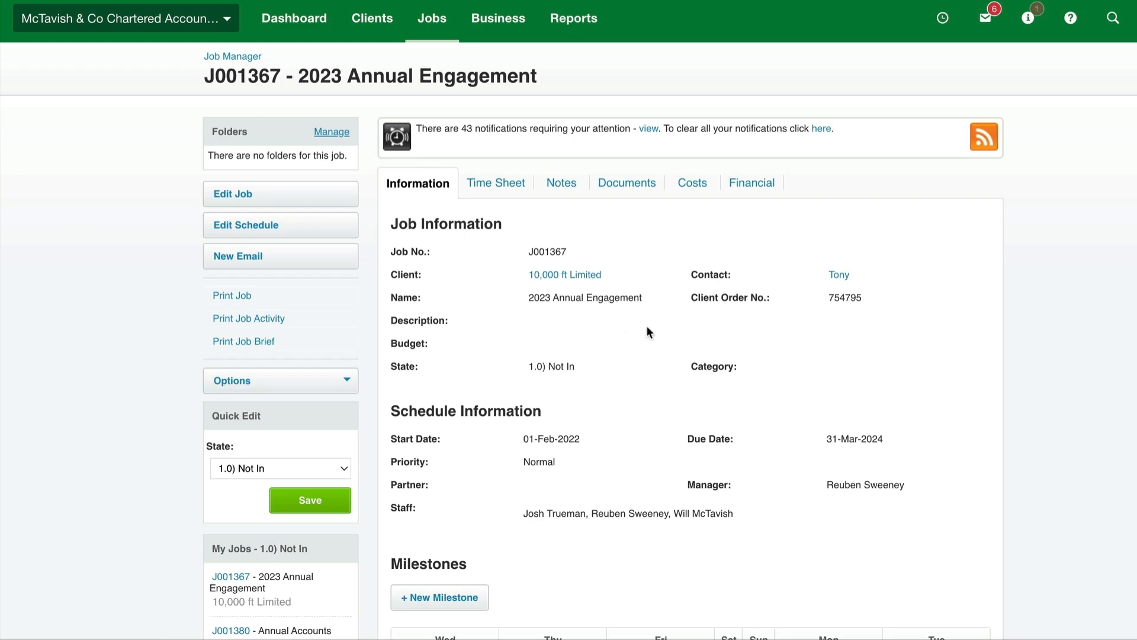
Start a new Monthly Financials task on the job with an estimated time of 4:00 and the label April.
scroll(646, 325, "down", 10)
left_click(434, 280)
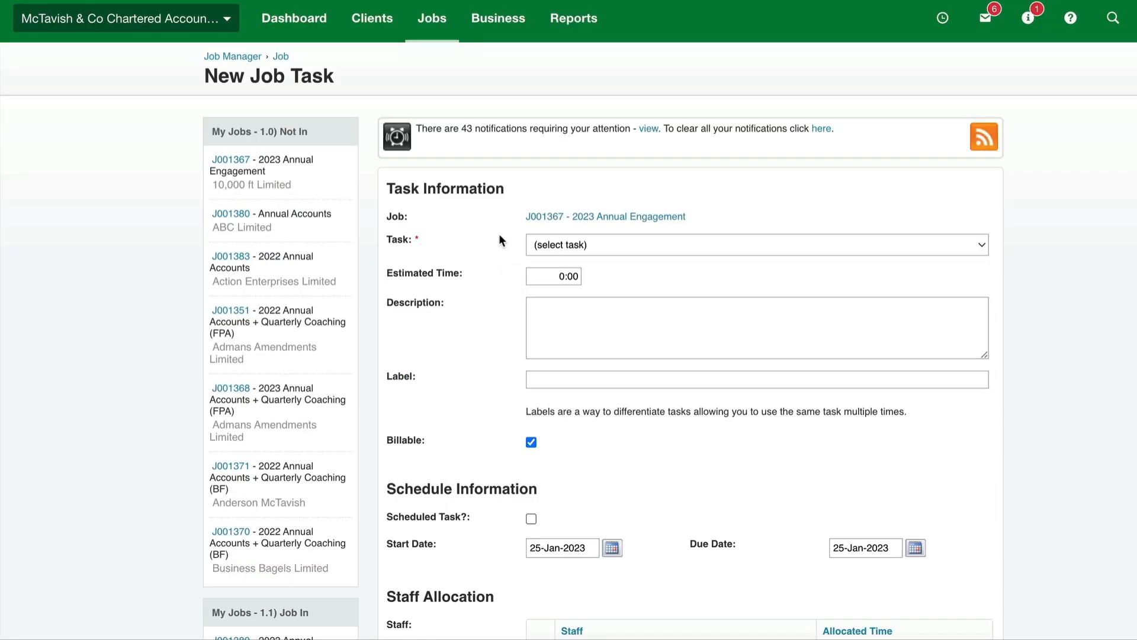
left_click(612, 246)
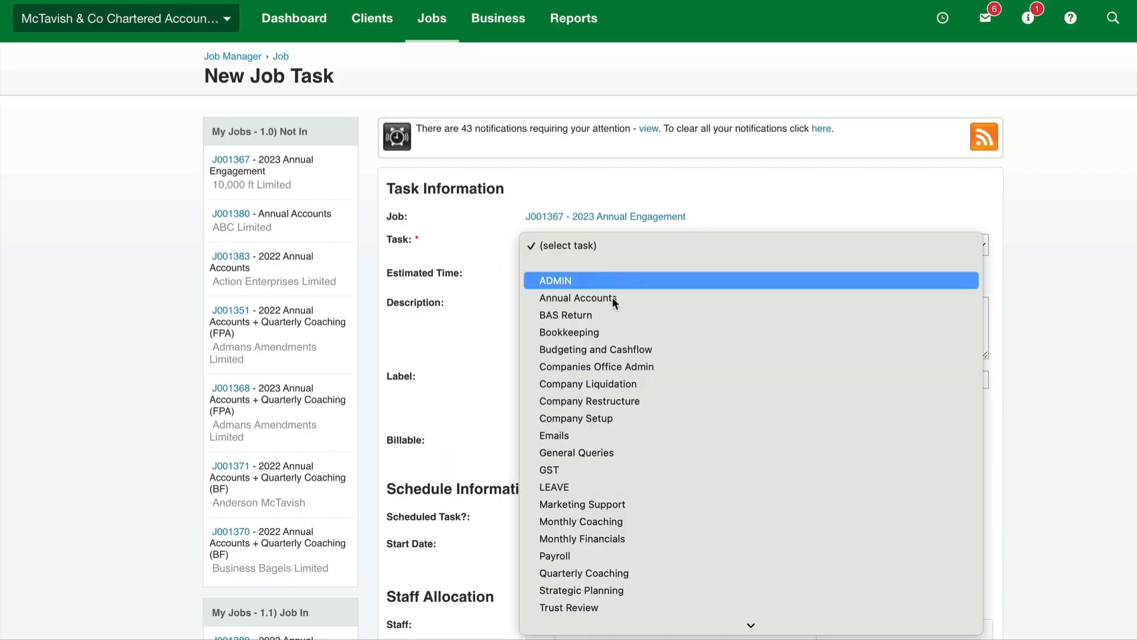
left_click(610, 539)
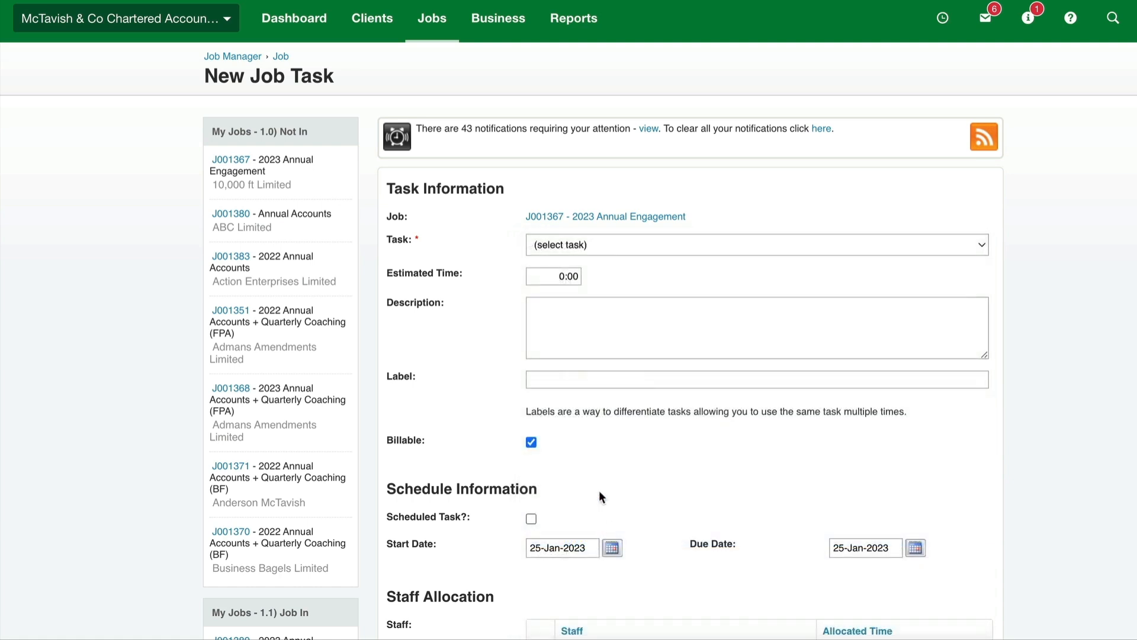
double_click(546, 278)
type("4")
left_click(568, 385)
type("April")
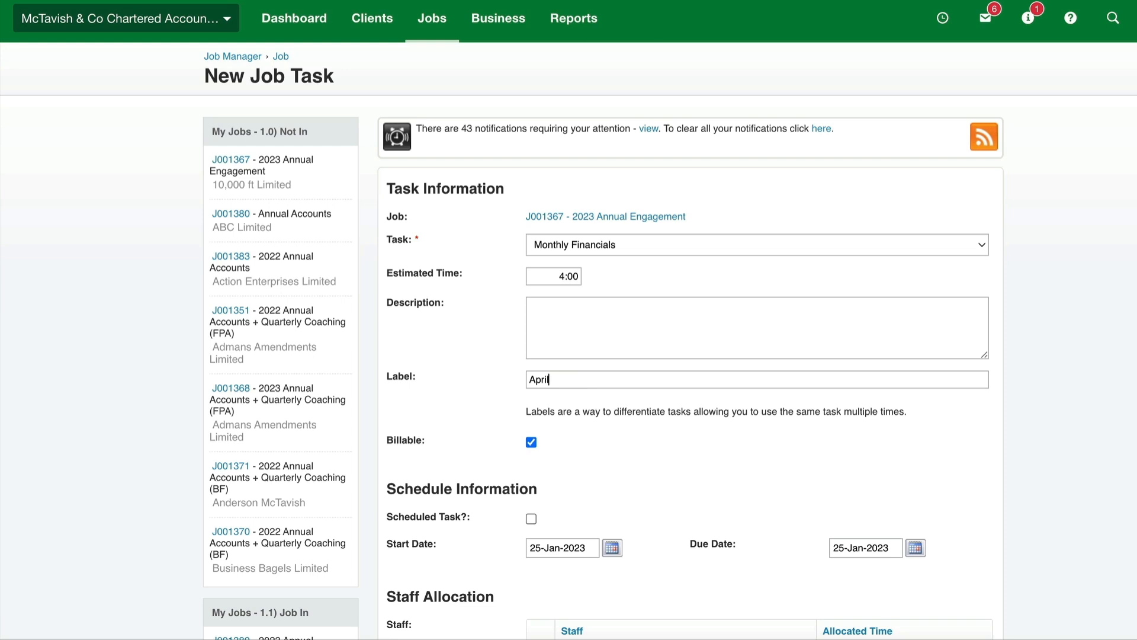
Make the new task scheduled, starting on 01-Apr-2023 and due on 30-Apr-2023.
scroll(768, 453, "down", 4)
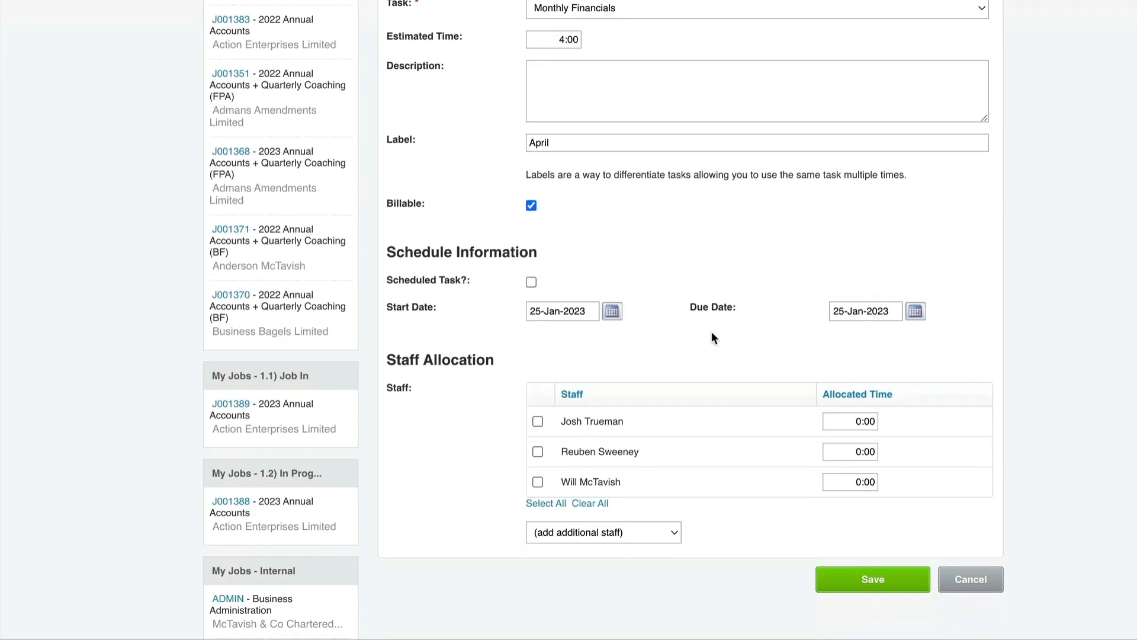
left_click(916, 316)
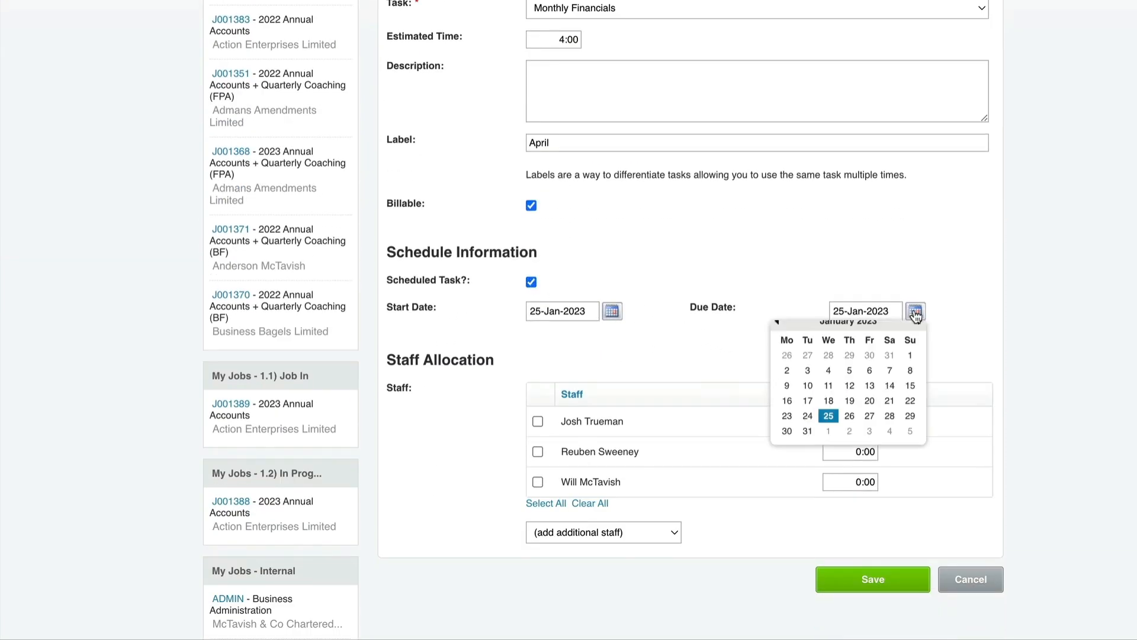
left_click(920, 330)
left_click(920, 330)
left_click(920, 330)
left_click(920, 330)
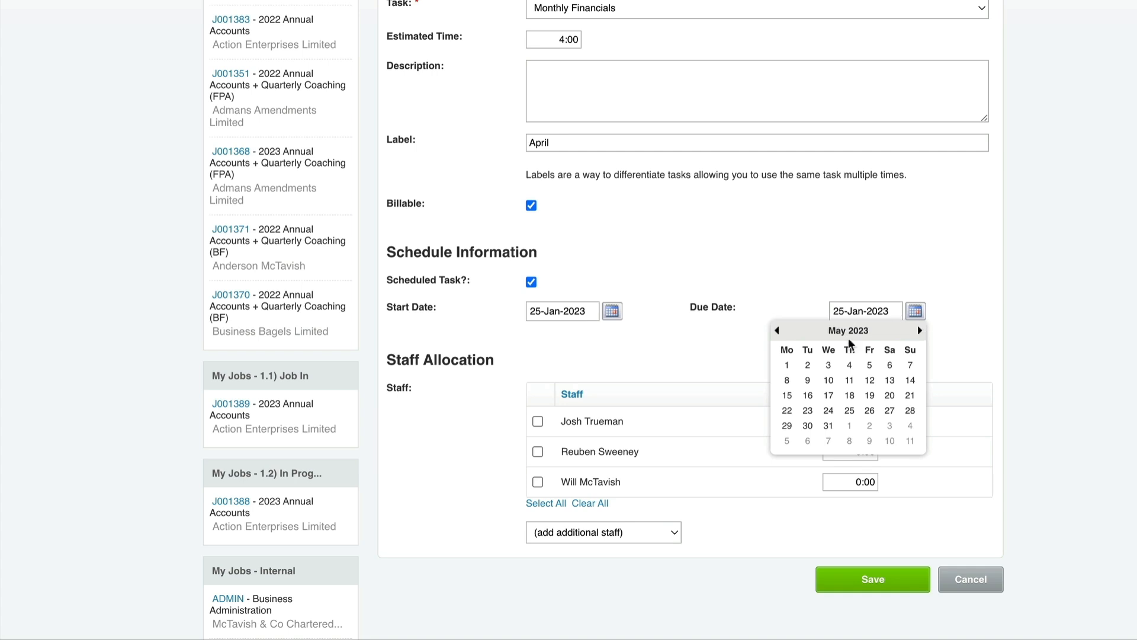
left_click(777, 331)
left_click(911, 425)
left_click(612, 311)
left_click(616, 331)
left_click(617, 330)
left_click(617, 330)
left_click(586, 365)
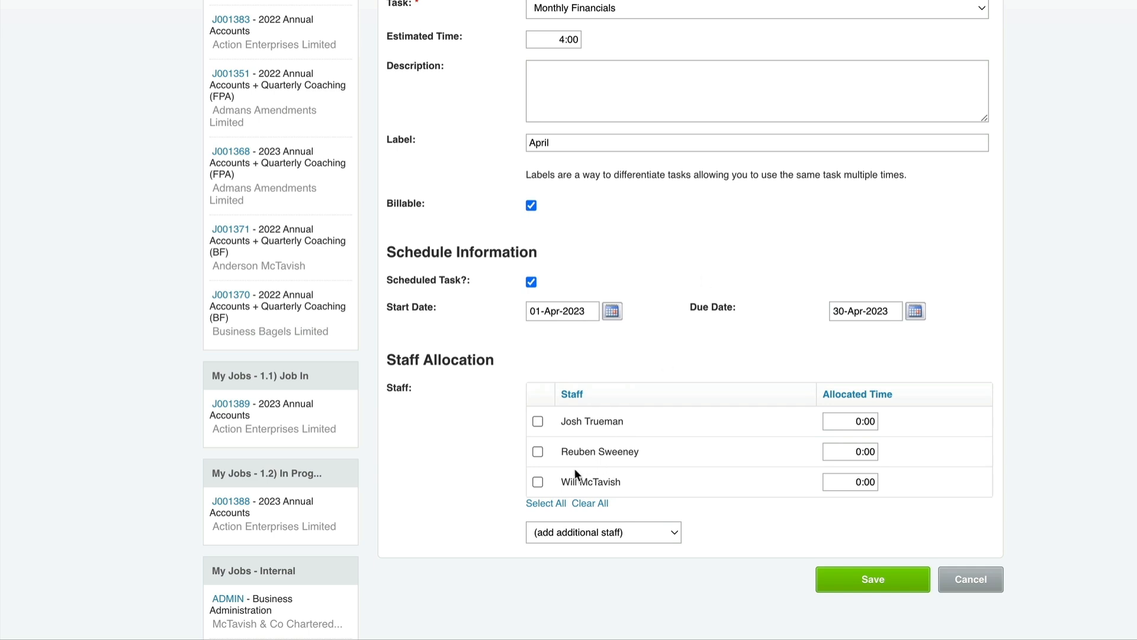
Allocate 4:00 of the task to the last listed staff member, save it, and check the job's task list.
left_click(538, 482)
left_click(847, 481)
type("4:00")
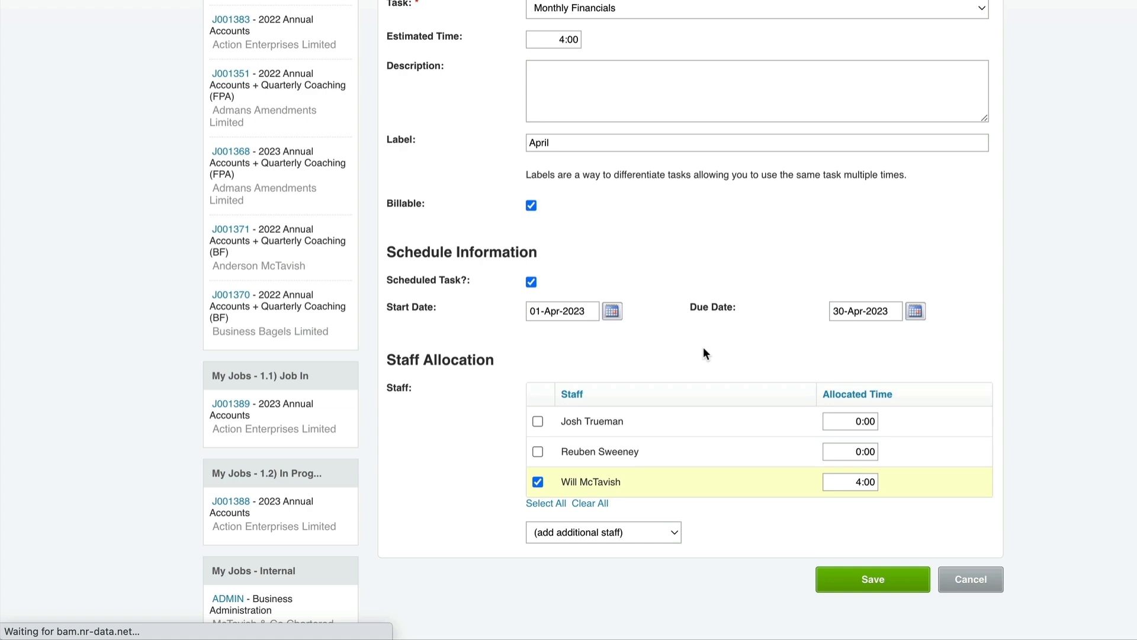
scroll(628, 373, "down", 13)
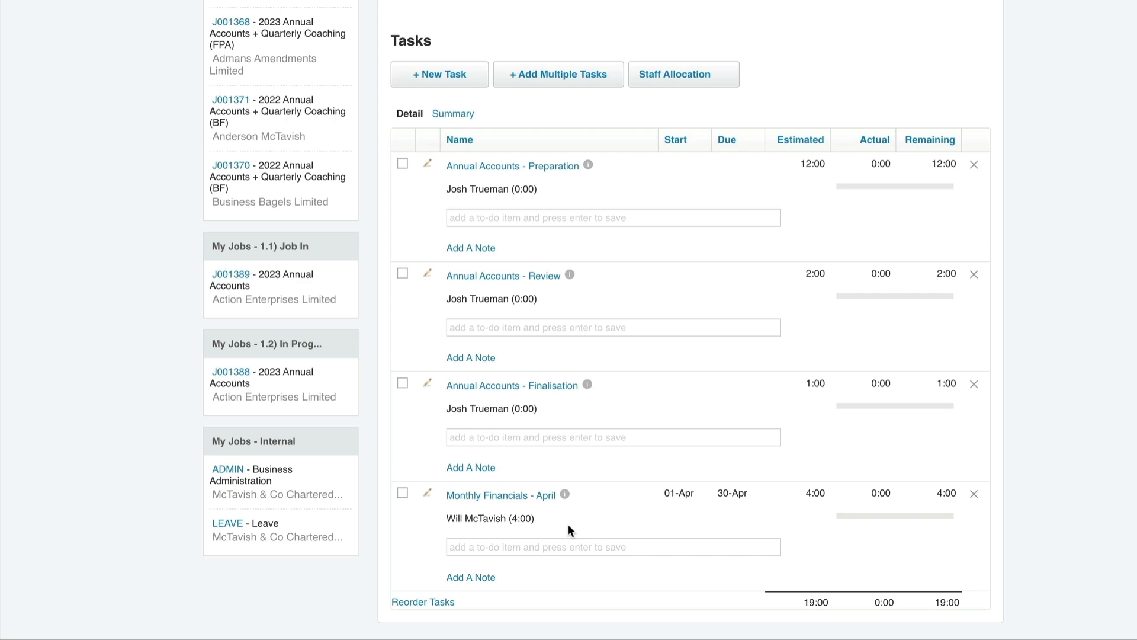
Record a time sheet entry of 3:00 on Monthly Financials - April for the staff member allocated to that task.
scroll(567, 524, "up", 13)
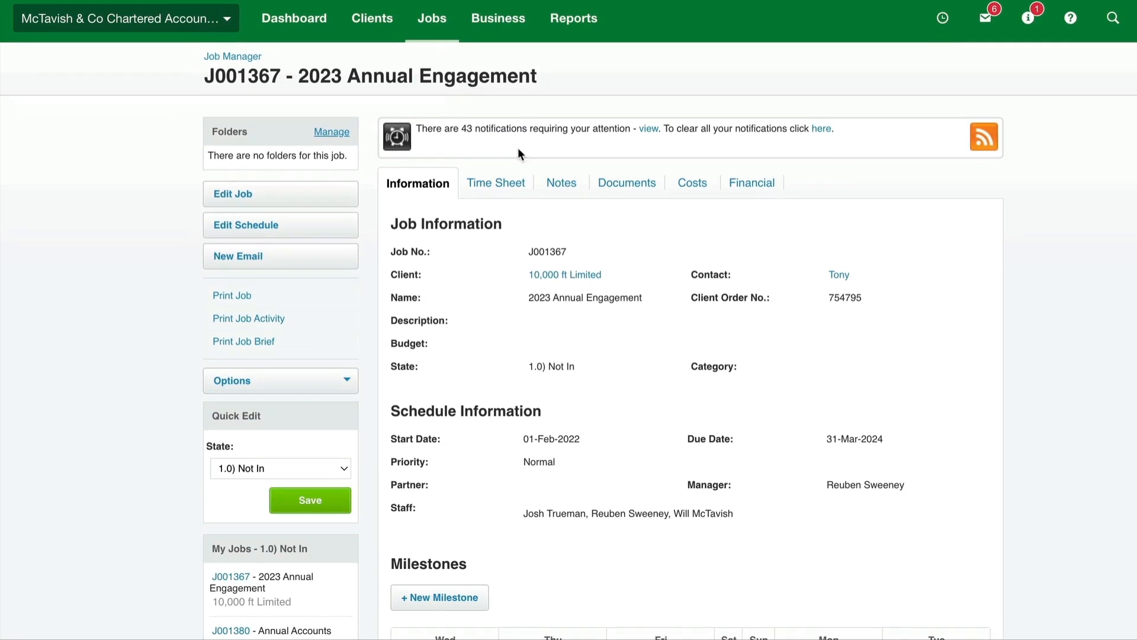
left_click(490, 186)
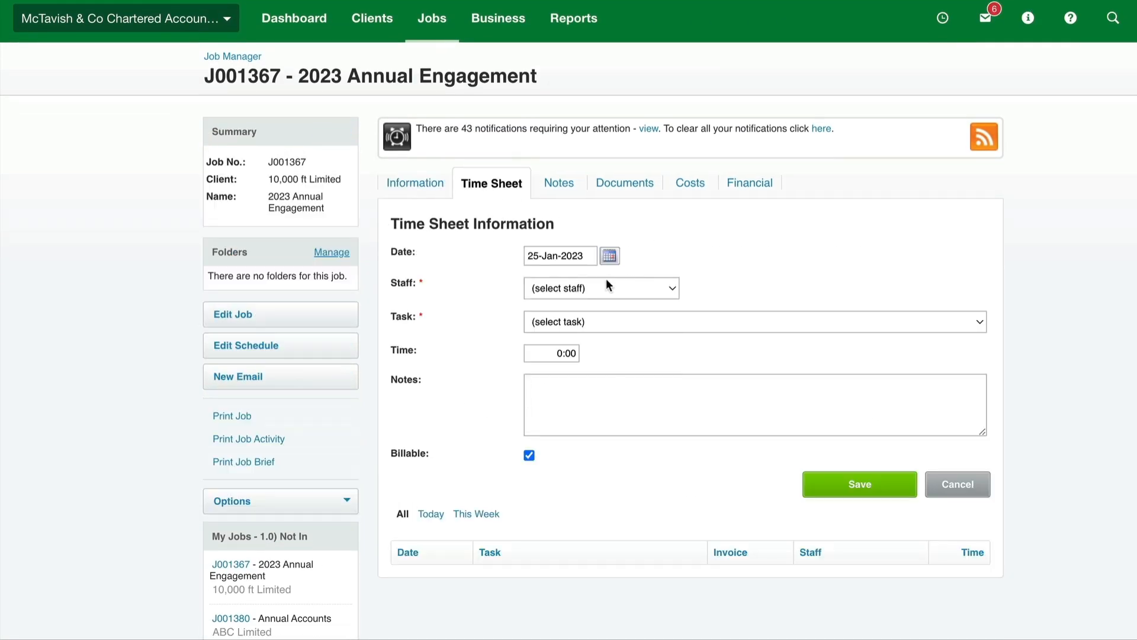
left_click(599, 287)
left_click(574, 427)
left_click(637, 320)
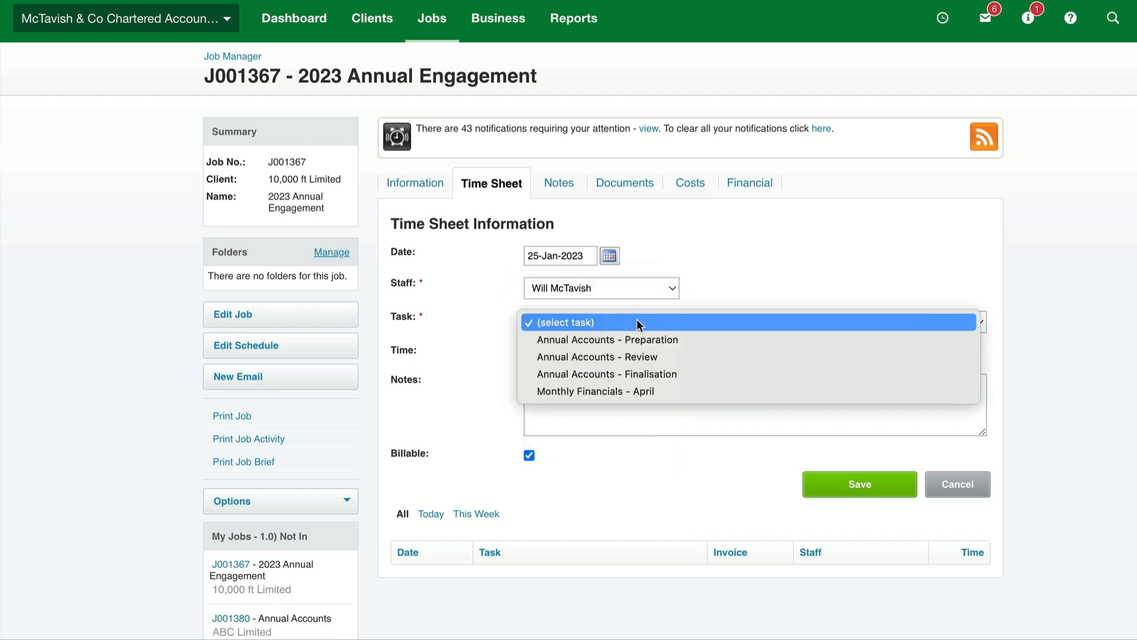
left_click(602, 390)
left_click(546, 351)
type("3:00")
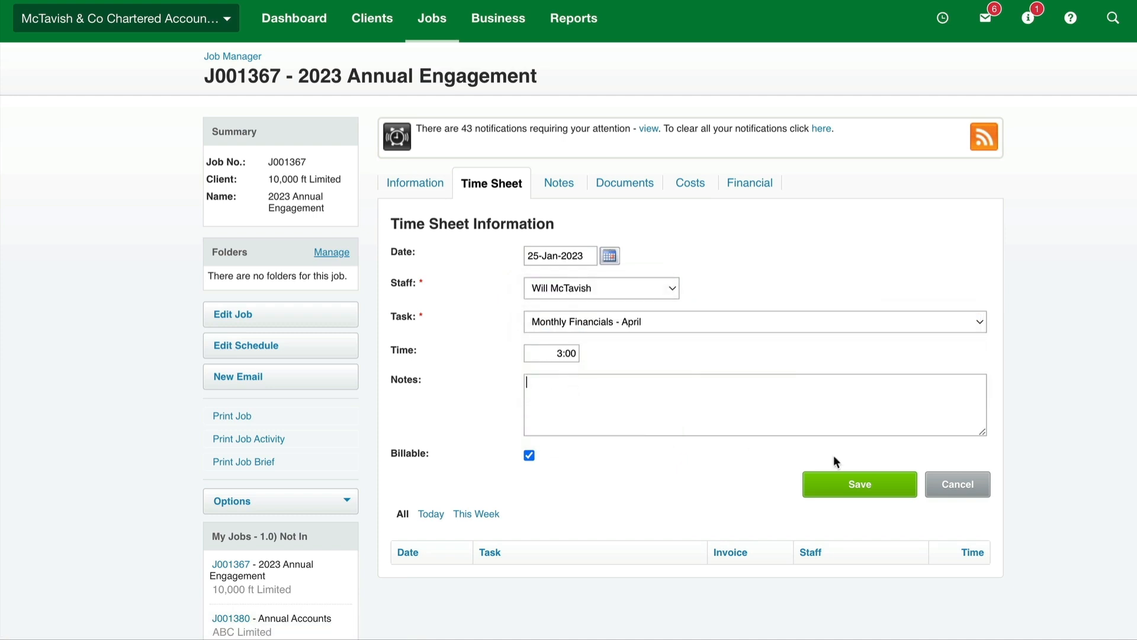
left_click(872, 485)
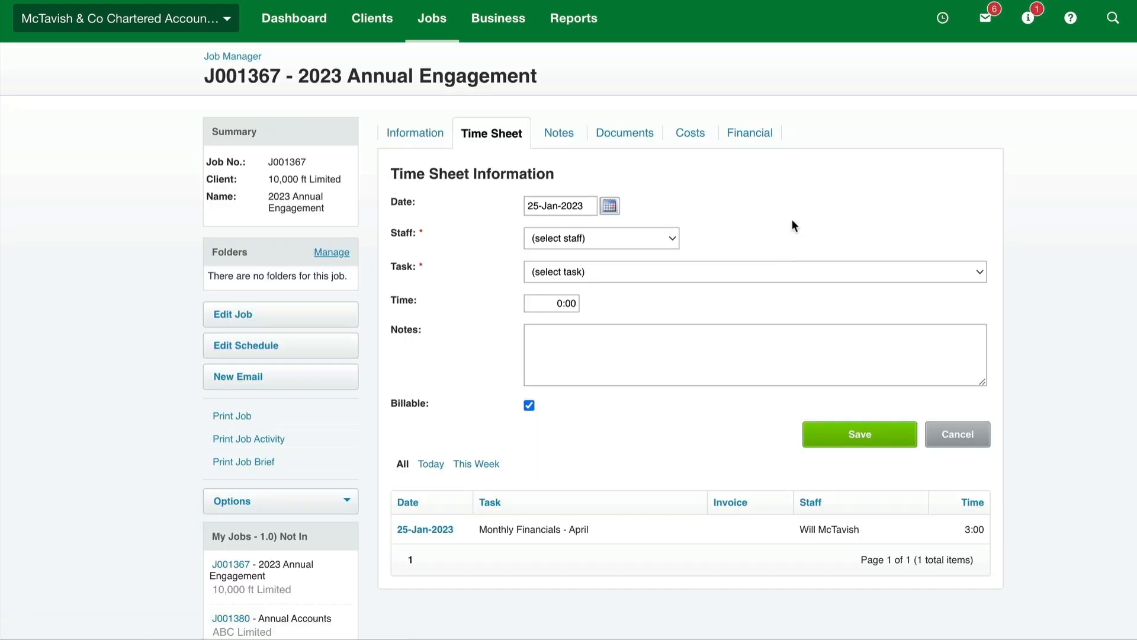
Open the practice's general task settings and look through the task list with its base and billable rates.
left_click(496, 19)
left_click(512, 332)
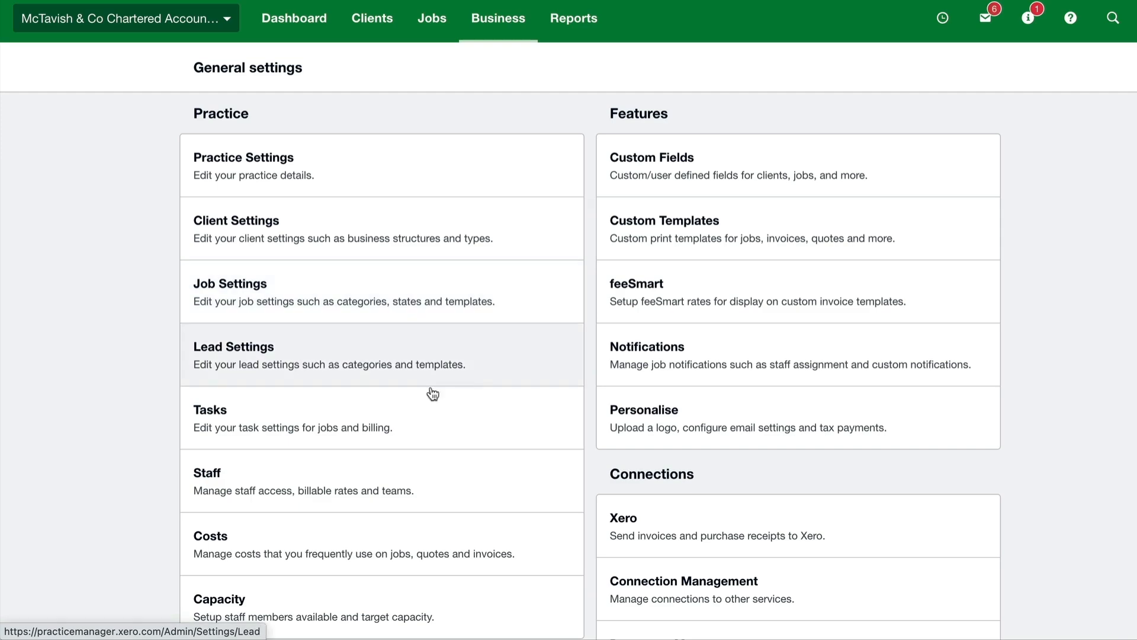
left_click(344, 423)
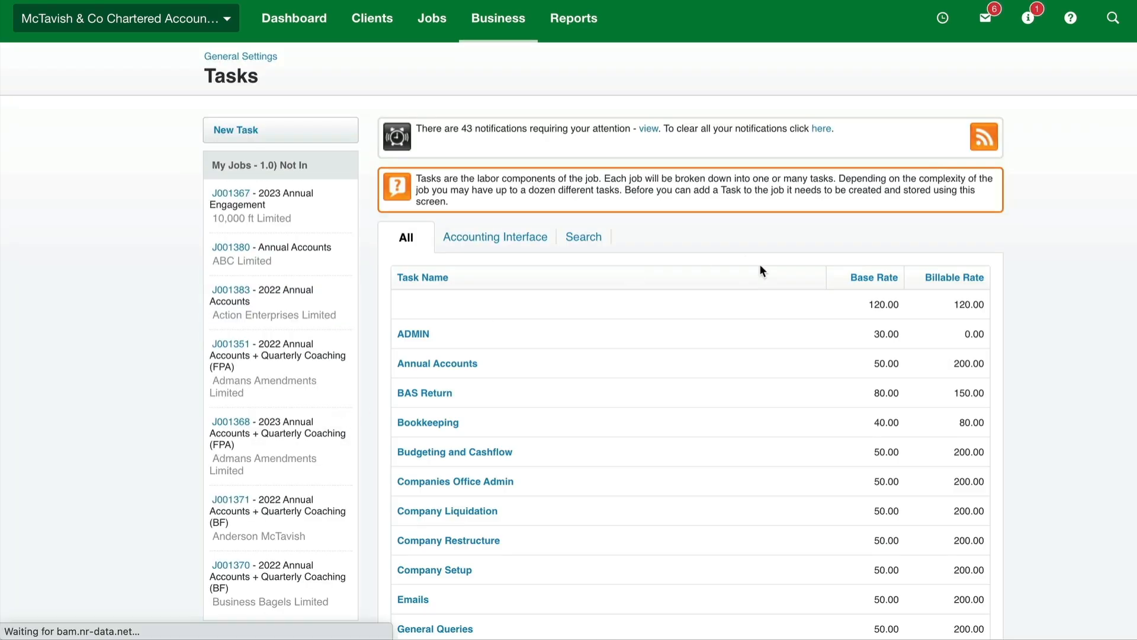
scroll(761, 270, "down", 2)
scroll(761, 270, "down", 5)
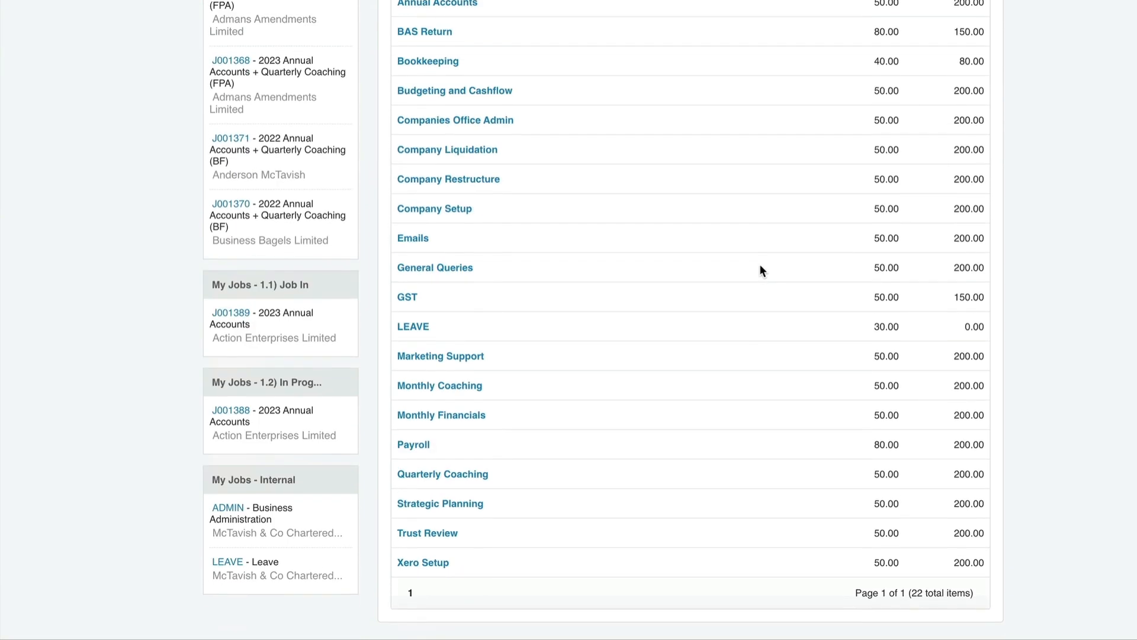
scroll(761, 270, "up", 1)
scroll(761, 270, "up", 3)
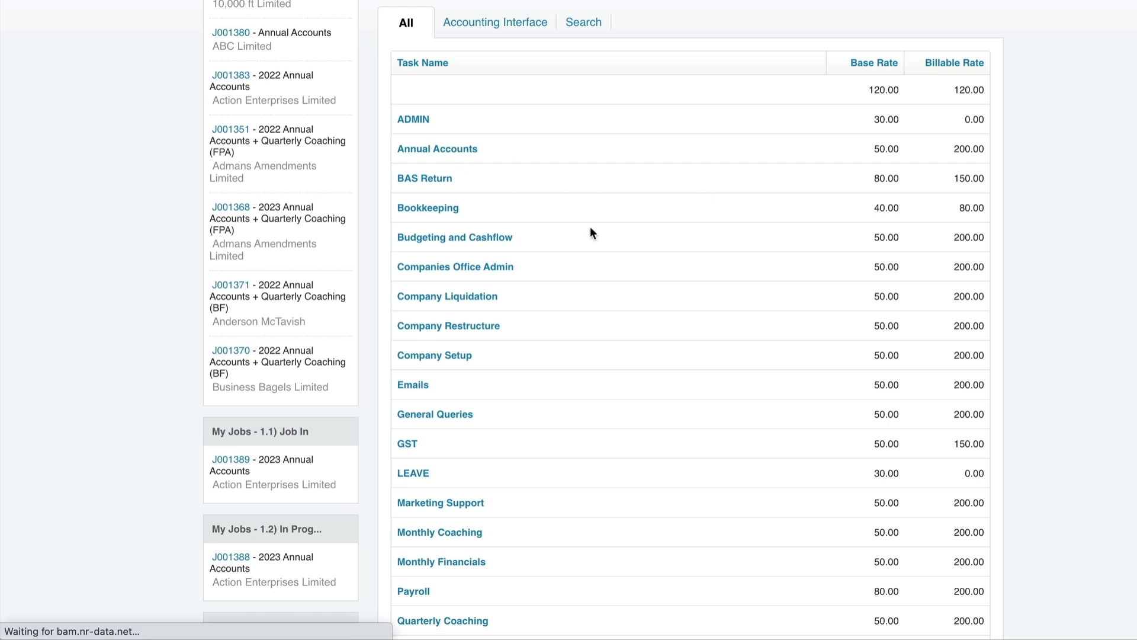
Open the Annual Accounts task, review its name, billing rates, Xero tracking and interface information, and save it.
scroll(798, 274, "down", 2)
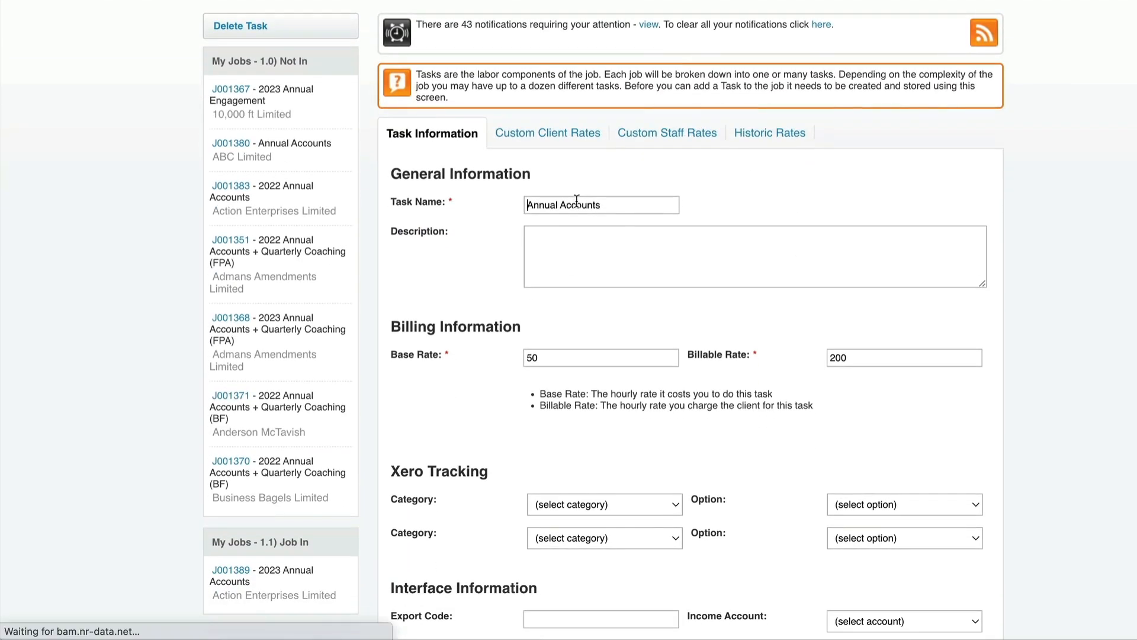
left_click_drag(623, 207, 471, 229)
left_click(472, 229)
scroll(488, 290, "down", 1)
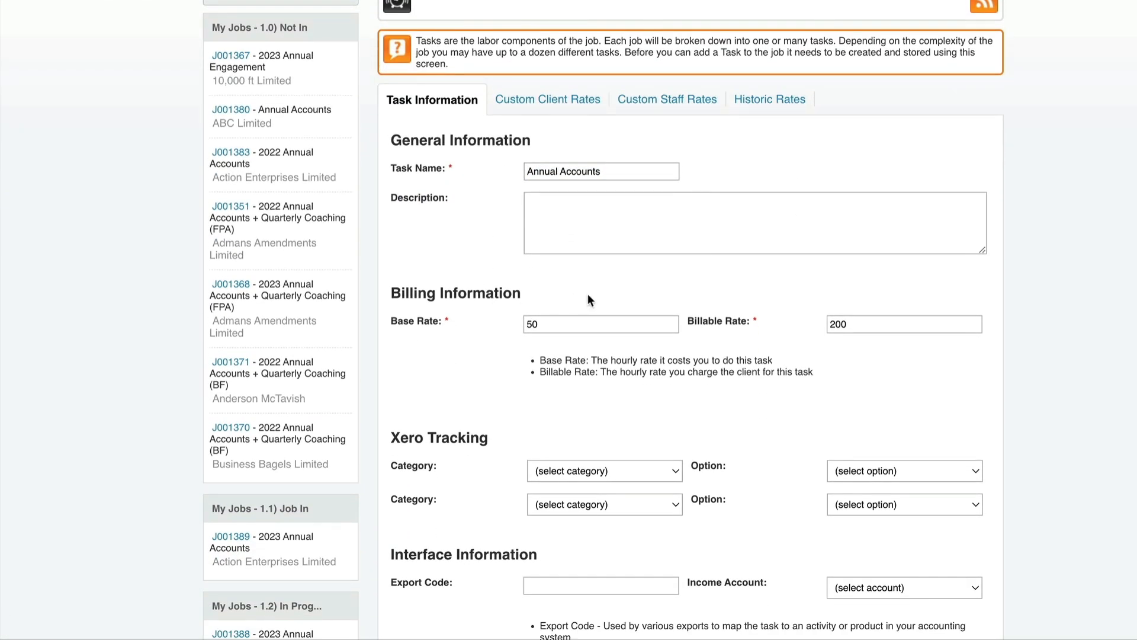
scroll(660, 276, "down", 1)
scroll(660, 276, "up", 1)
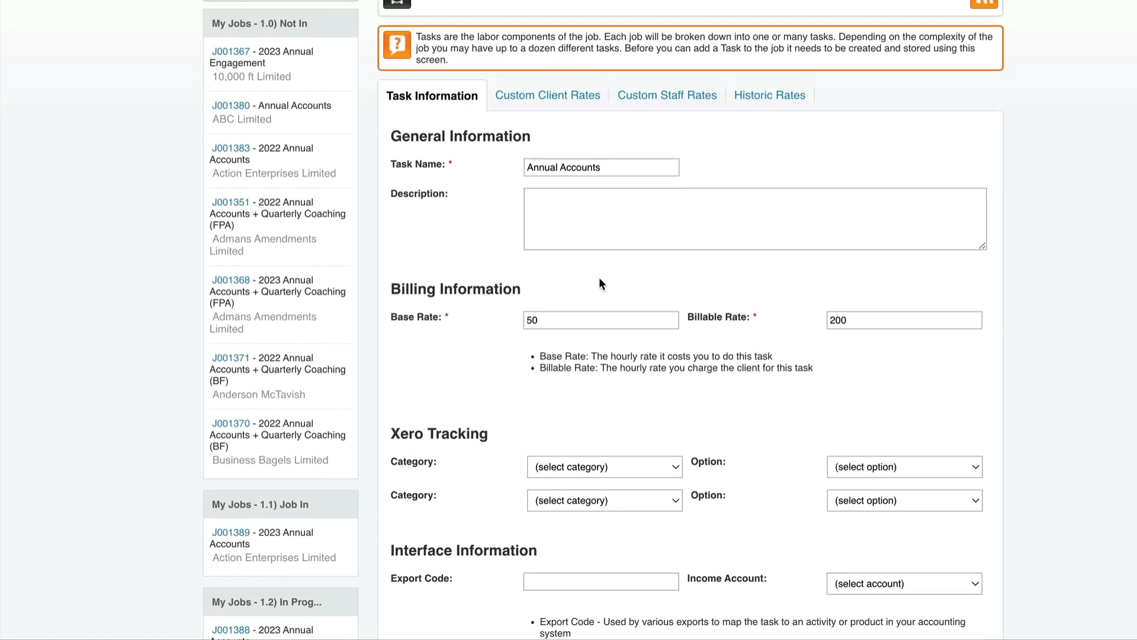
scroll(599, 278, "down", 1)
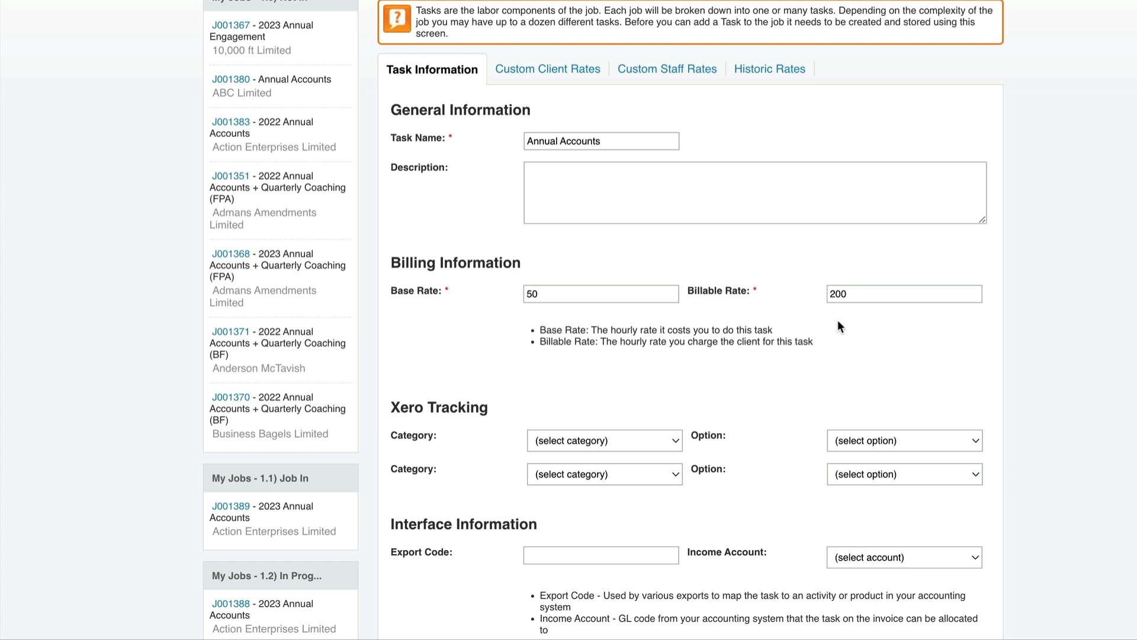
scroll(840, 326, "down", 1)
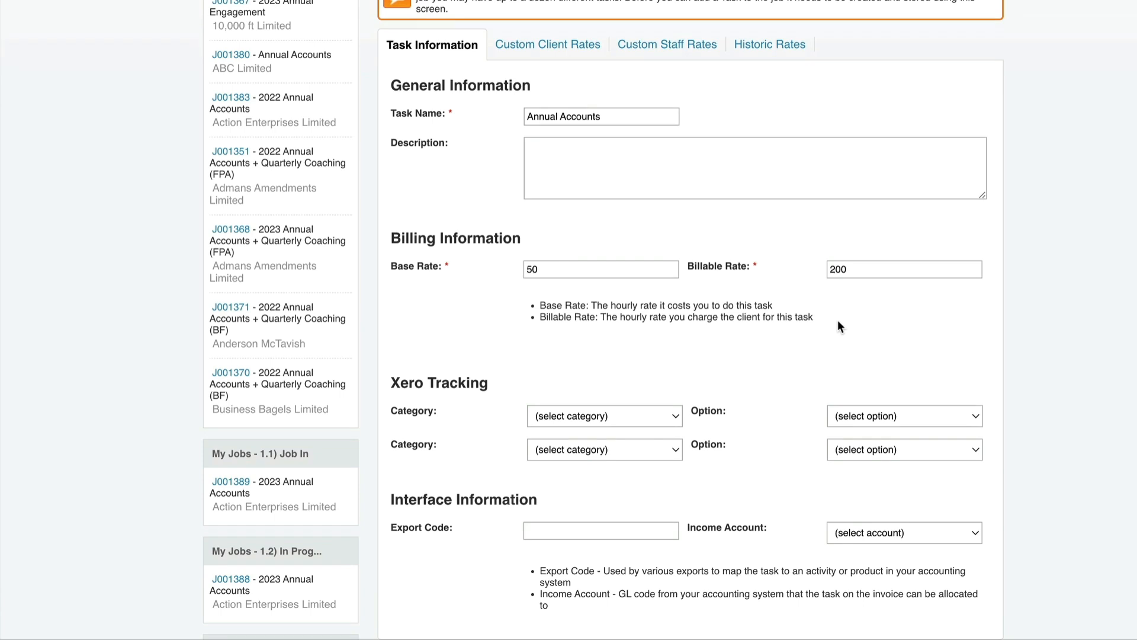
scroll(772, 305, "down", 2)
scroll(799, 301, "down", 3)
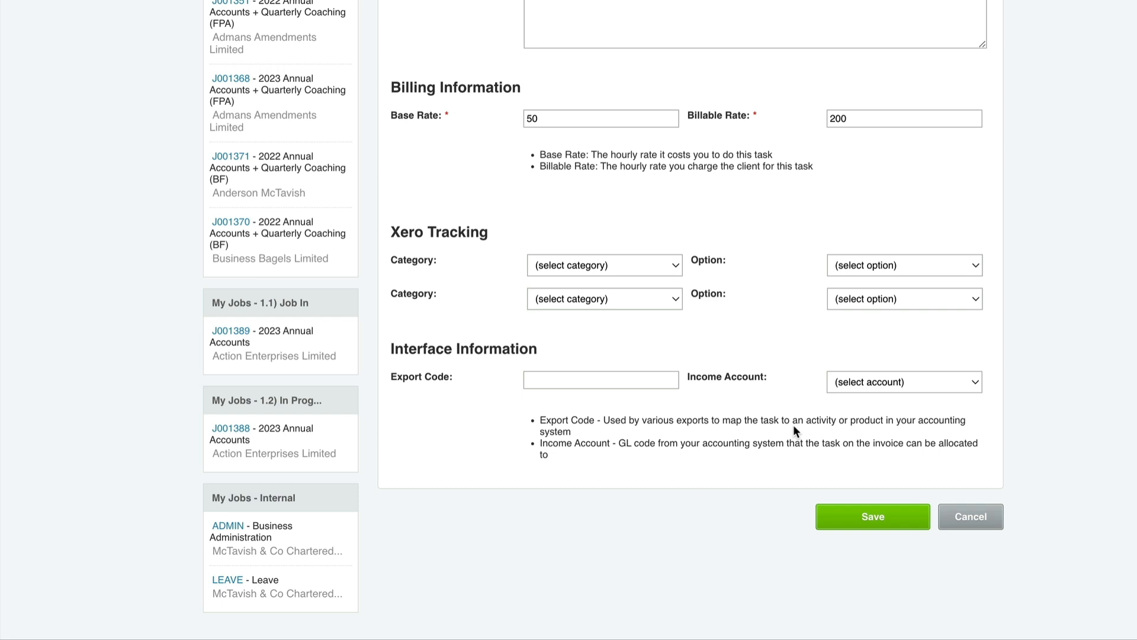
left_click(871, 523)
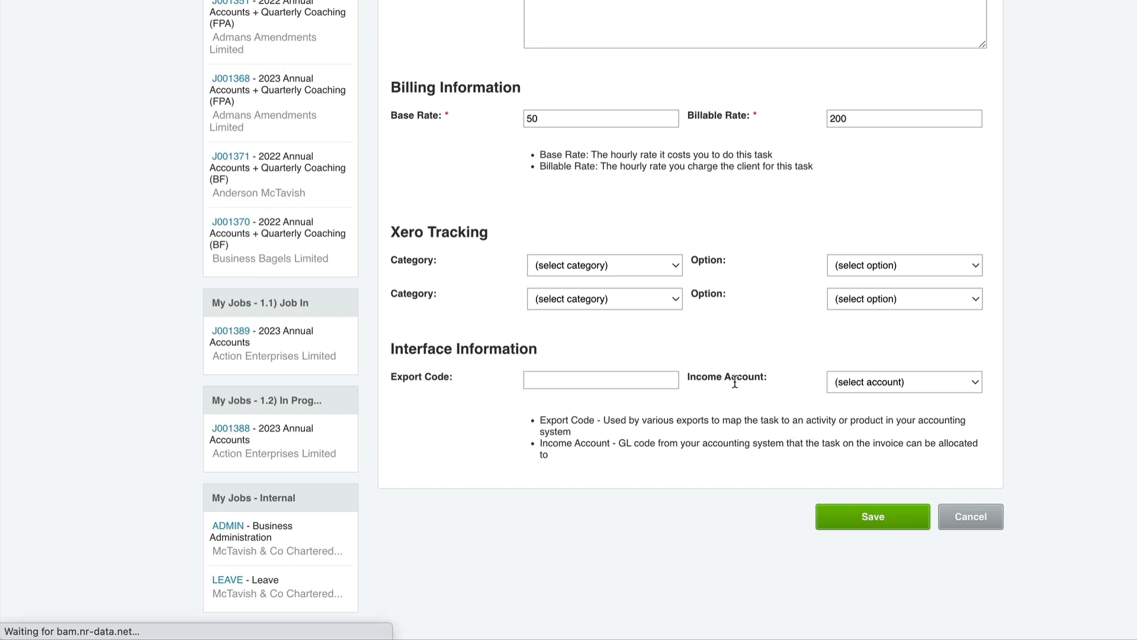
Look over the full list of practice tasks and their rates again.
scroll(735, 381, "down", 1)
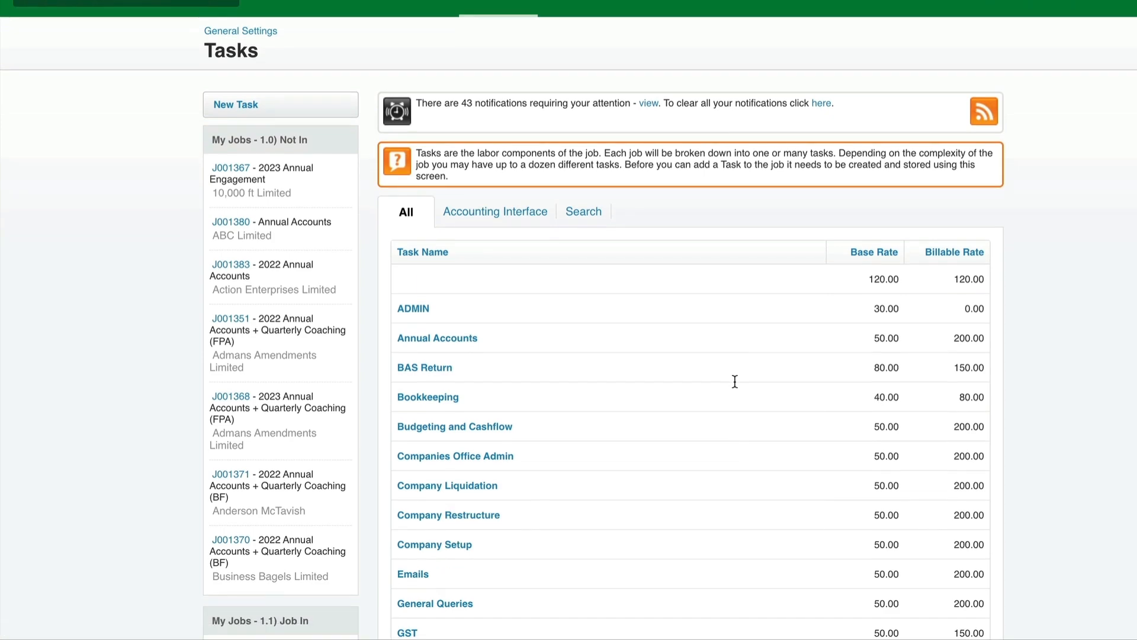
scroll(734, 381, "down", 1)
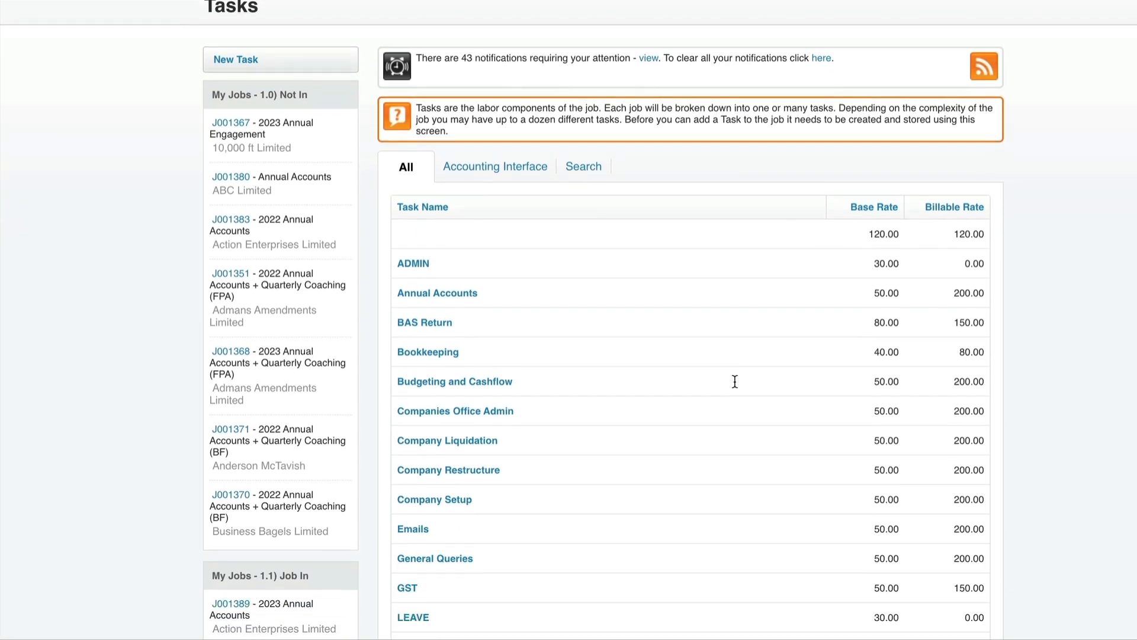
scroll(734, 382, "down", 5)
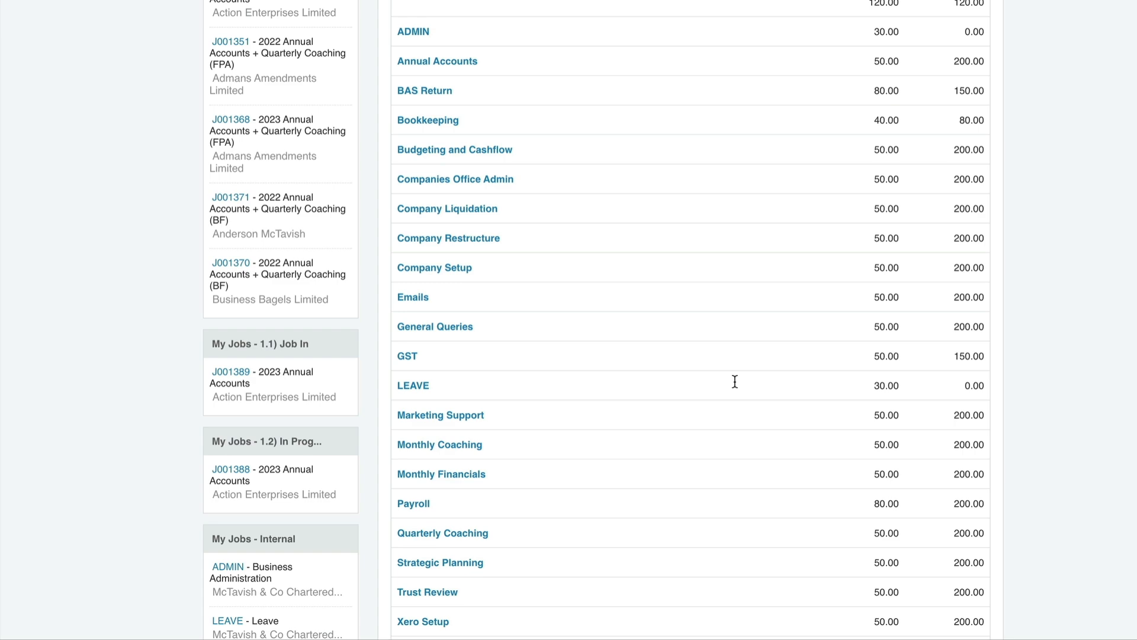
scroll(734, 381, "up", 3)
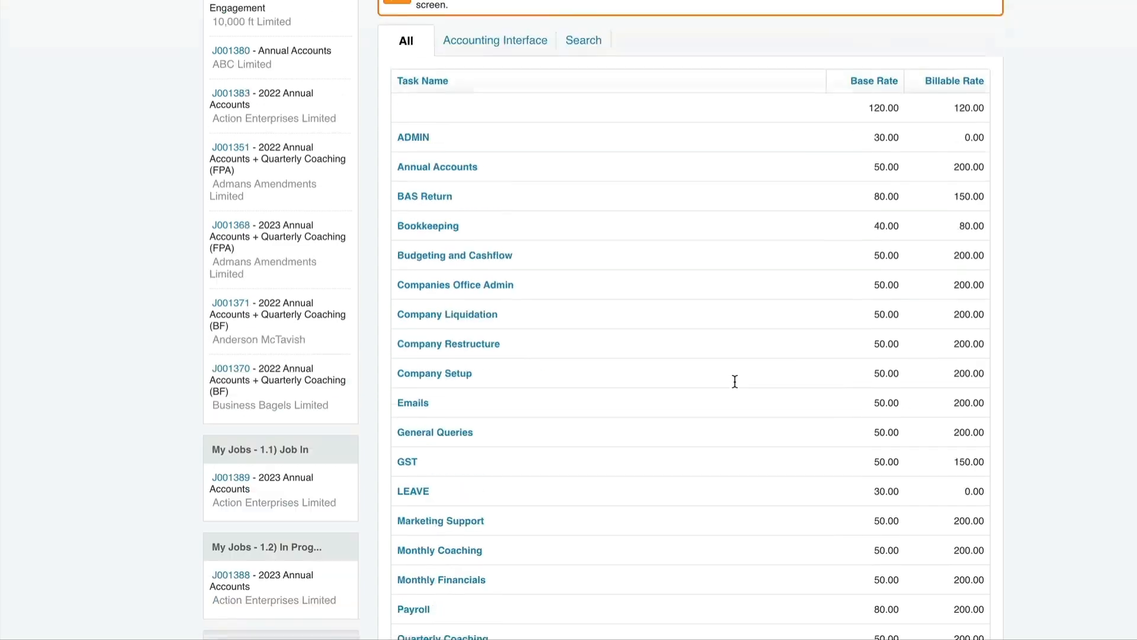